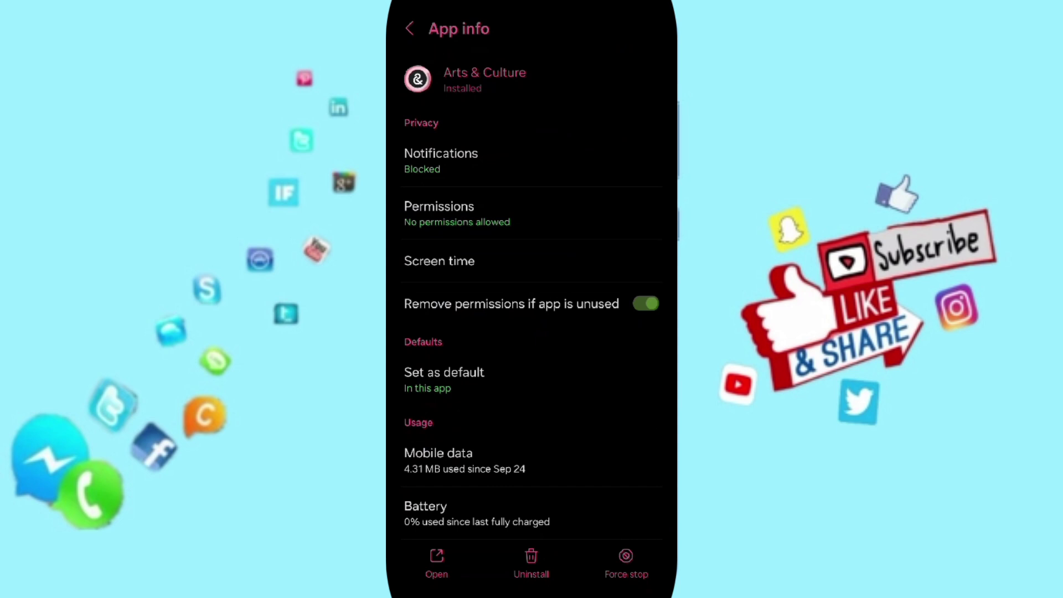
scroll(532, 299, "down", 3)
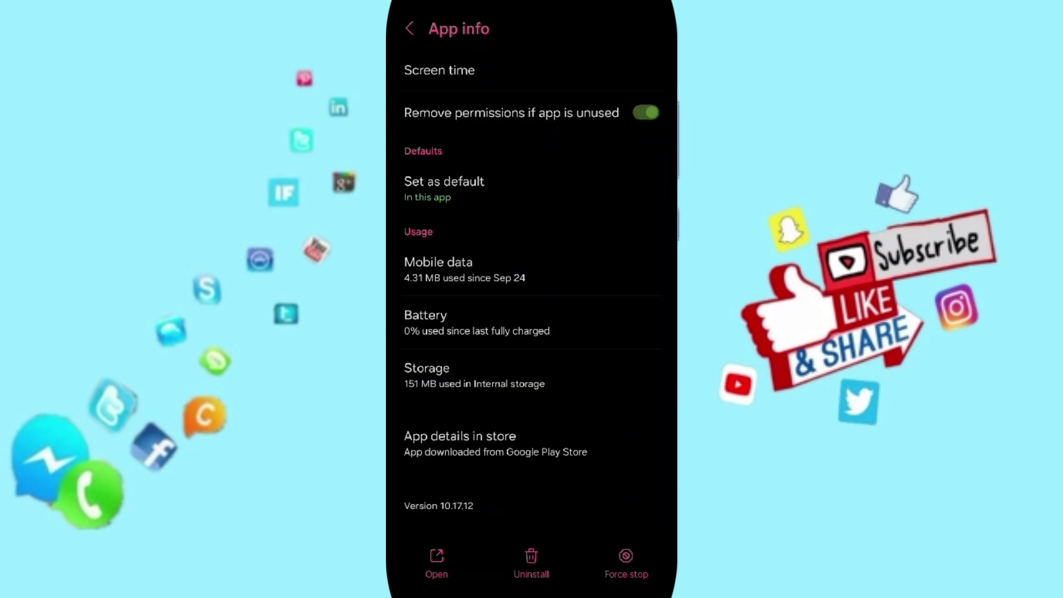
- Force-stop Arts & Culture, confirm with OK, and bring up its Storage page
left_click(625, 563)
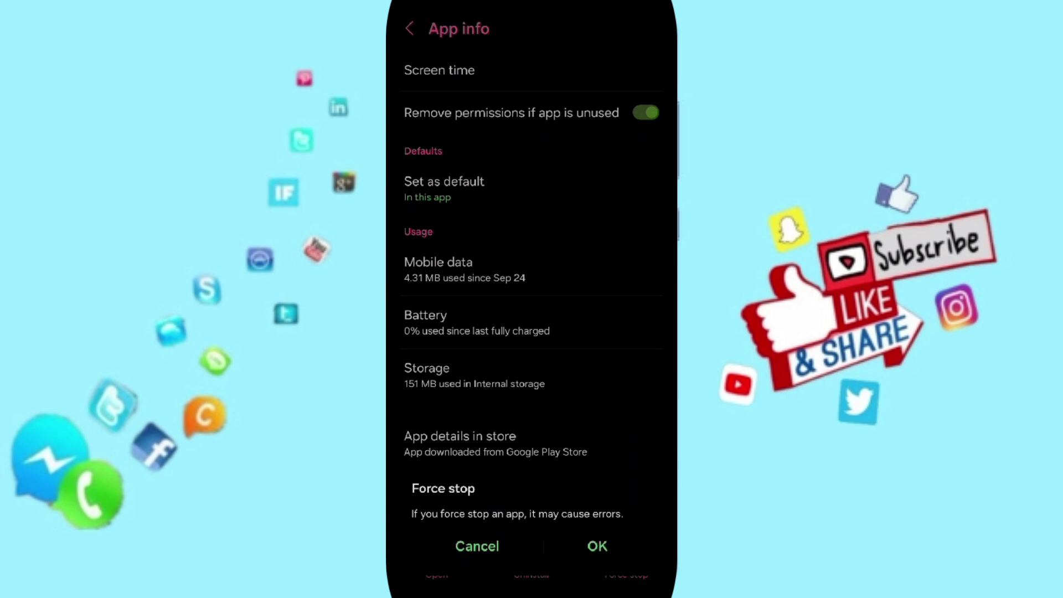
left_click(598, 545)
scroll(531, 300, "up", 1)
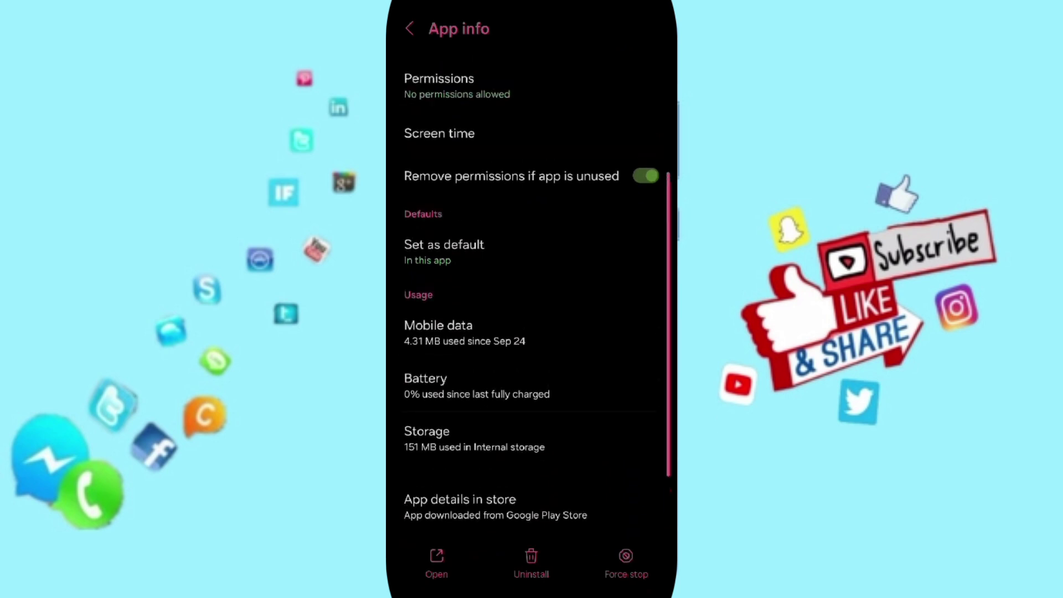
left_click(532, 437)
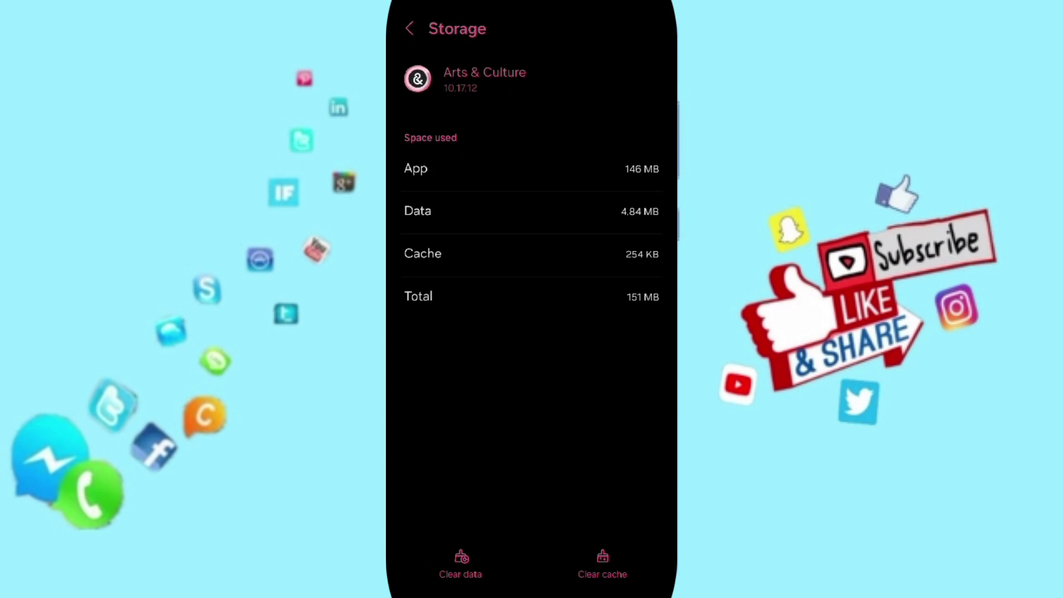
- Leave Settings for the home screen and launch Play Store from the app drawer
left_click_drag(532, 593, 532, 374)
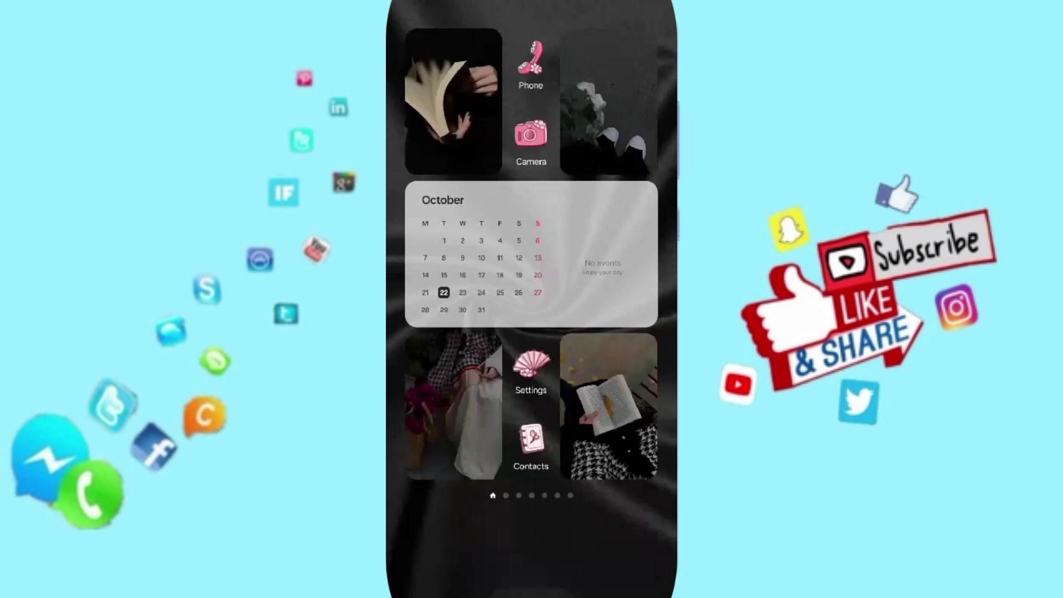
left_click_drag(532, 498, 531, 249)
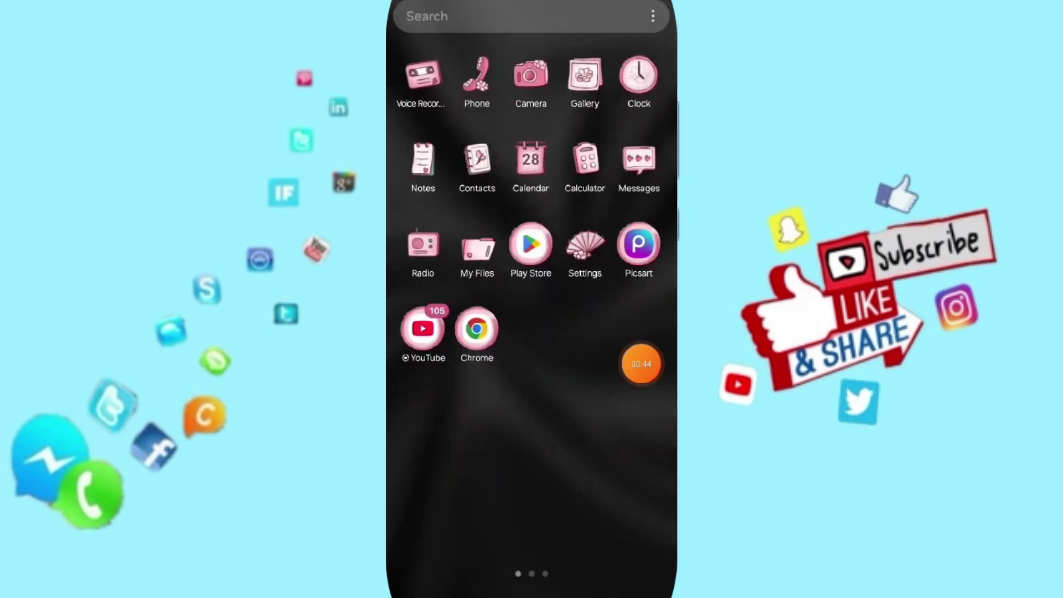
left_click_drag(640, 360, 577, 349)
left_click(531, 244)
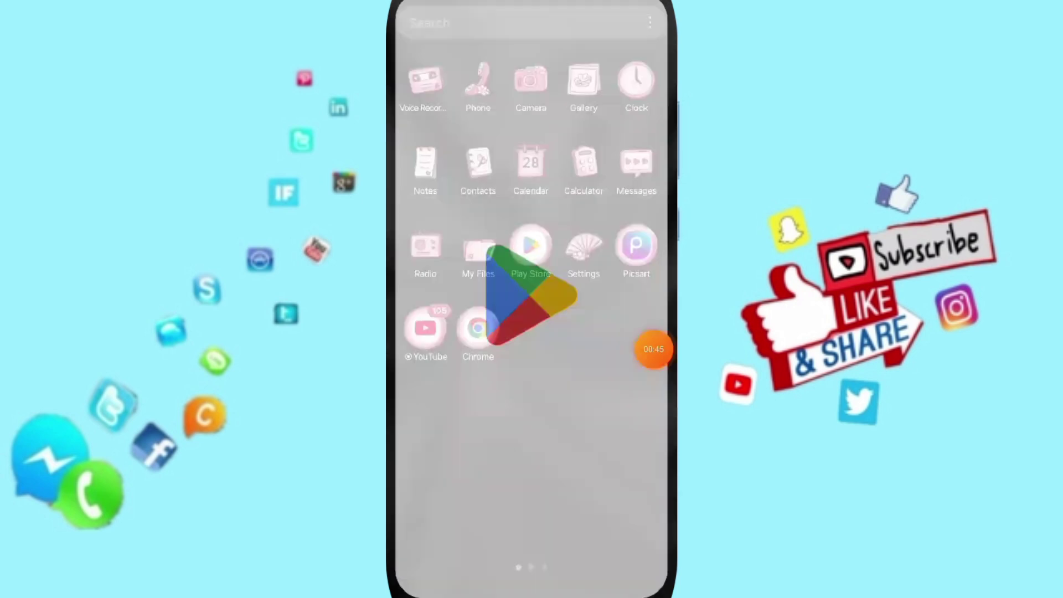
- Go to the Play Store search page and activate its search field
left_click_drag(653, 349, 623, 526)
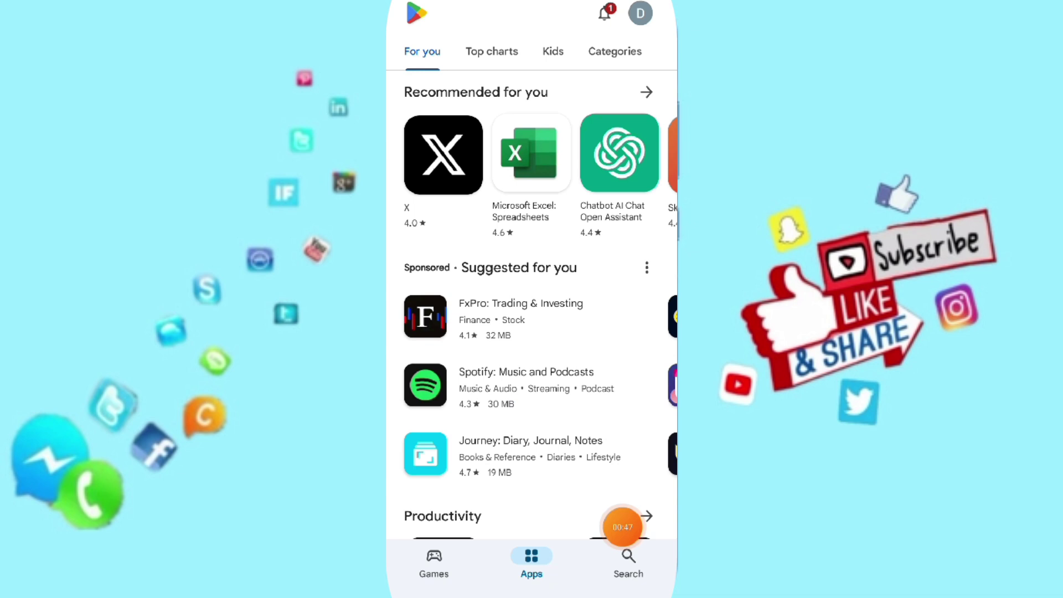
left_click(628, 562)
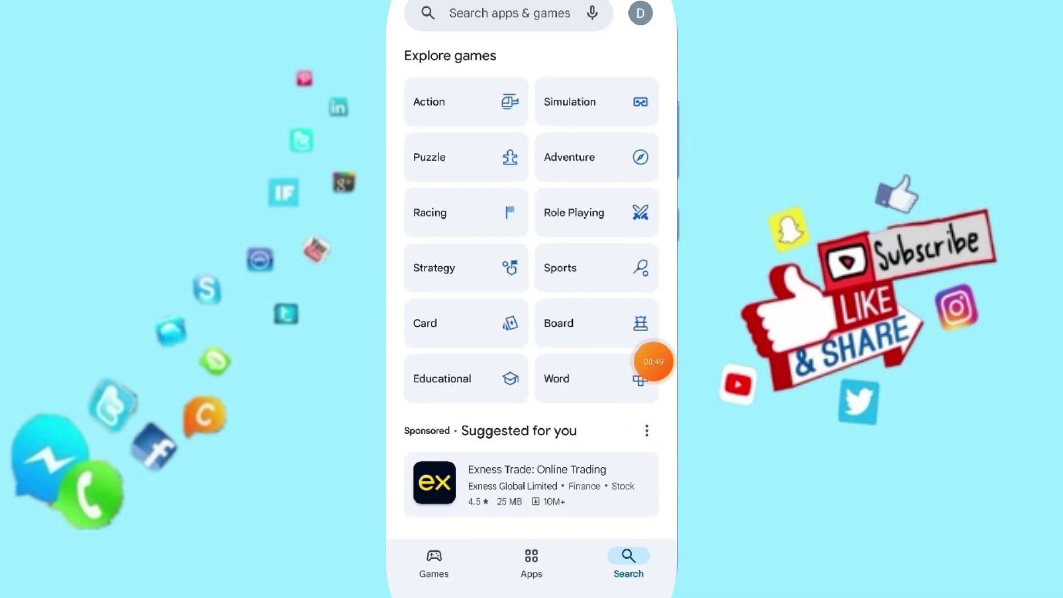
left_click_drag(653, 424, 546, 59)
left_click(498, 13)
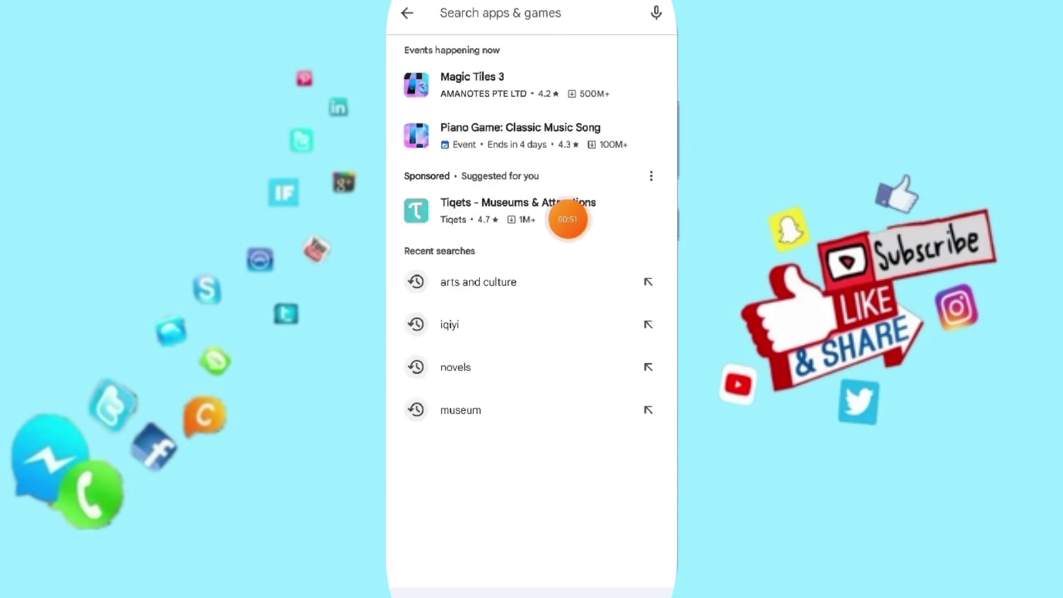
- Rerun the recent 'arts and culture' search and open the Google Arts & Culture listing
mouse_move(545, 16)
left_mouse_down()
mouse_move(654, 262)
mouse_move(449, 138)
left_mouse_up()
left_click(479, 282)
left_click(511, 62)
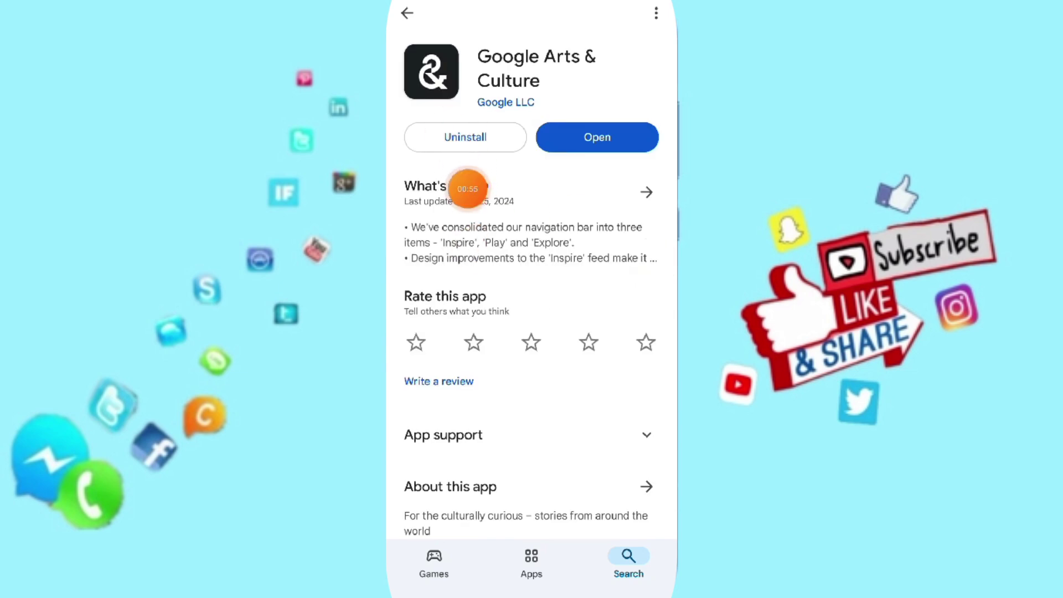
scroll(532, 332, "down", 5)
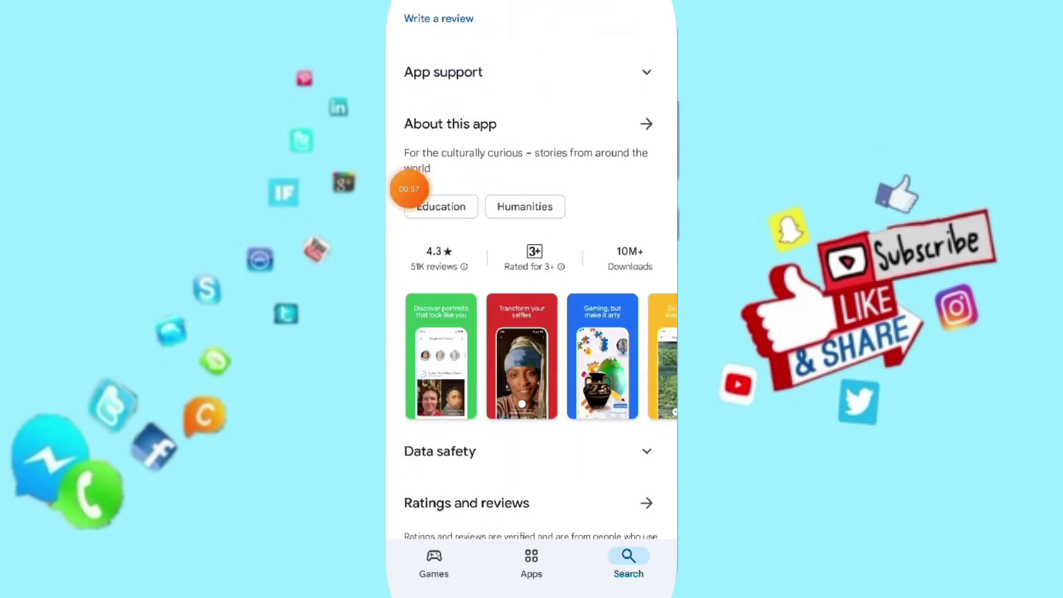
scroll(532, 332, "up", 5)
left_click_drag(409, 188, 653, 338)
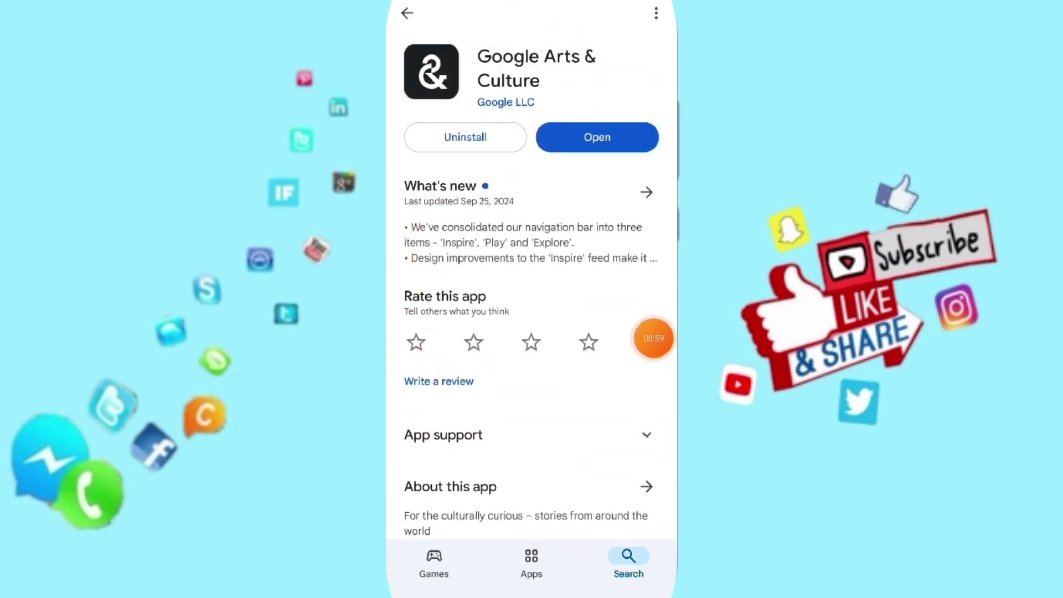